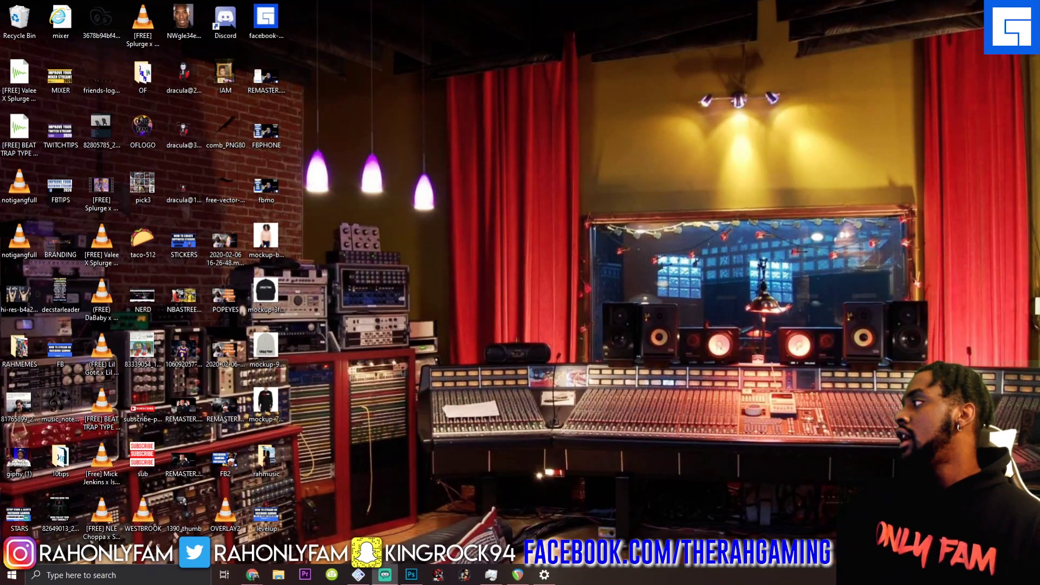
Switch to the web browser and look over the Vampire Gaming page's cover, Spotlight Videos and post areas.
key(alt+Tab)
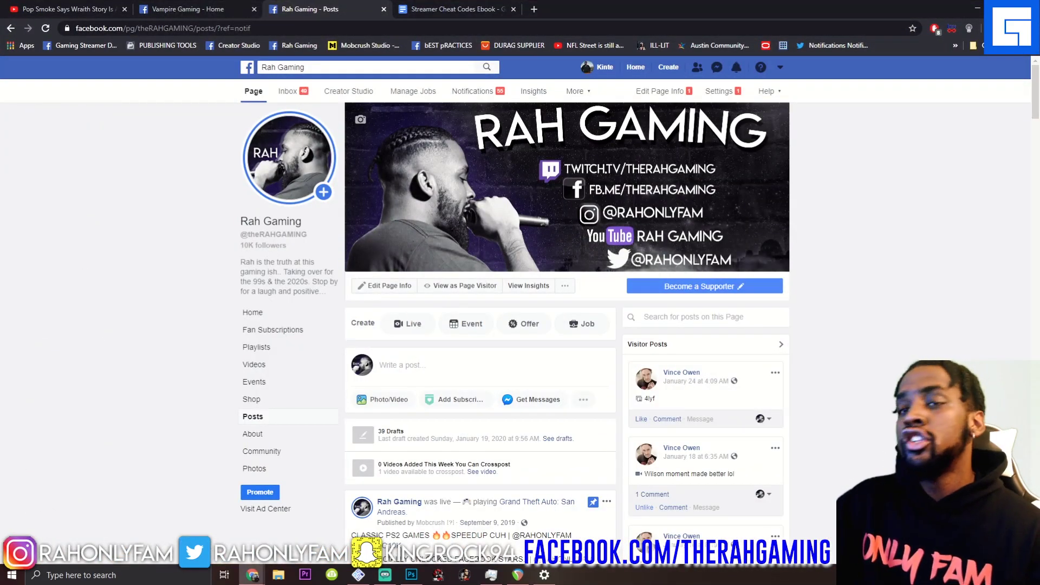
click(221, 7)
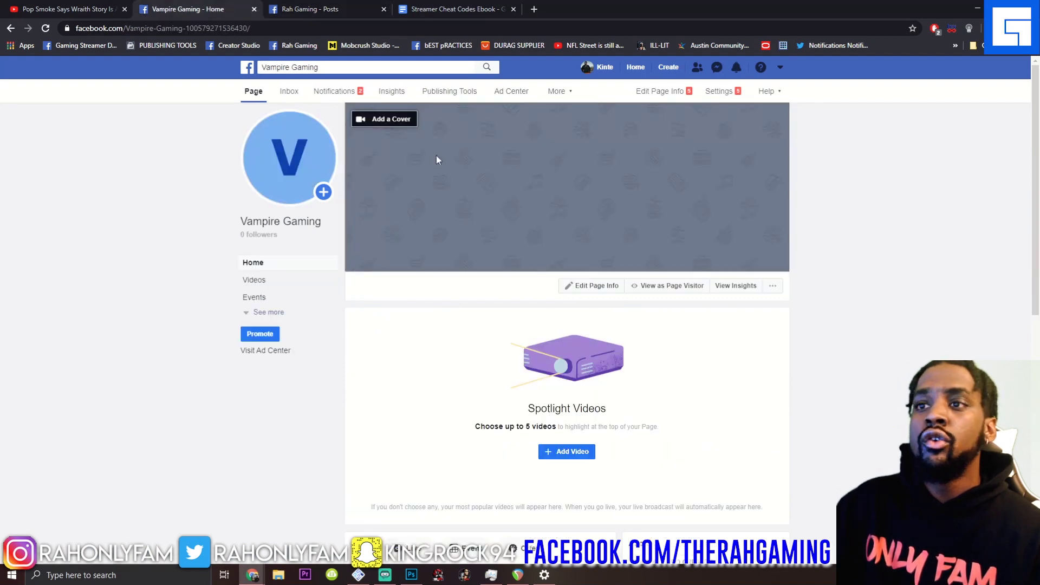
scroll(641, 301, down, 4)
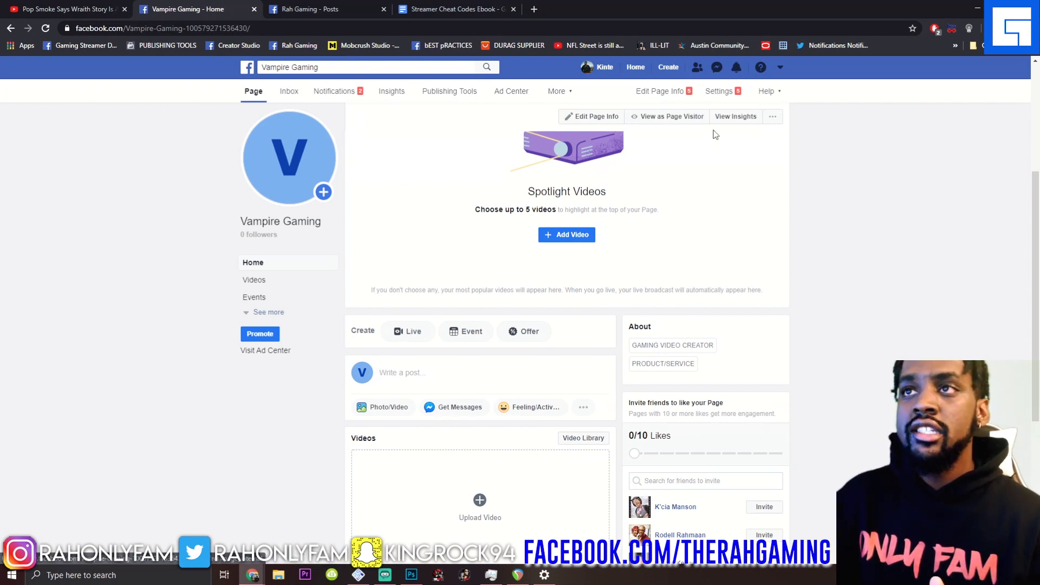
Review the General, Contact, Location, Hours and More sections of the Vampire Gaming page's details, and close them without changes.
click(576, 118)
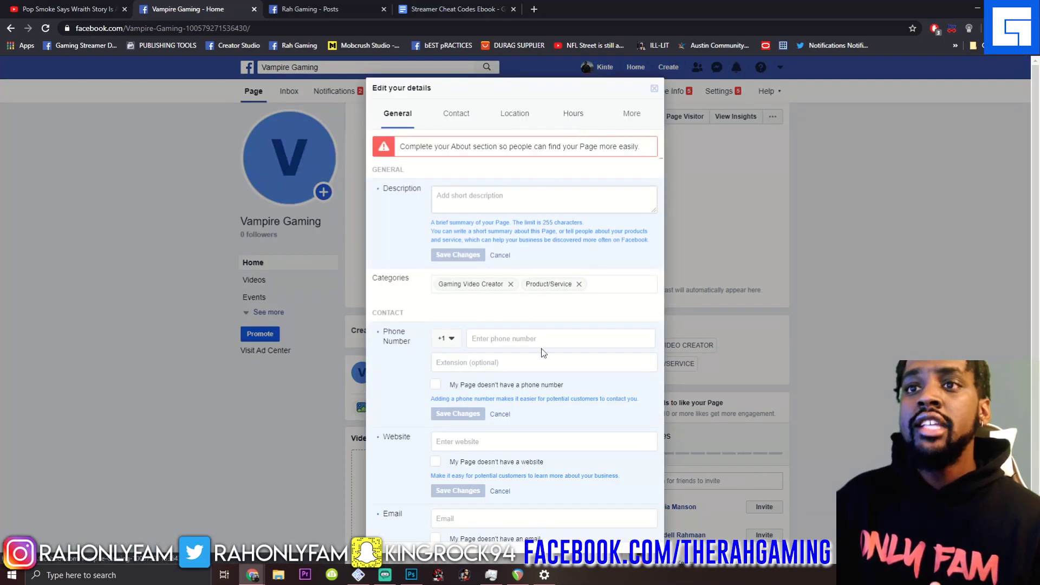
scroll(522, 337, down, 12)
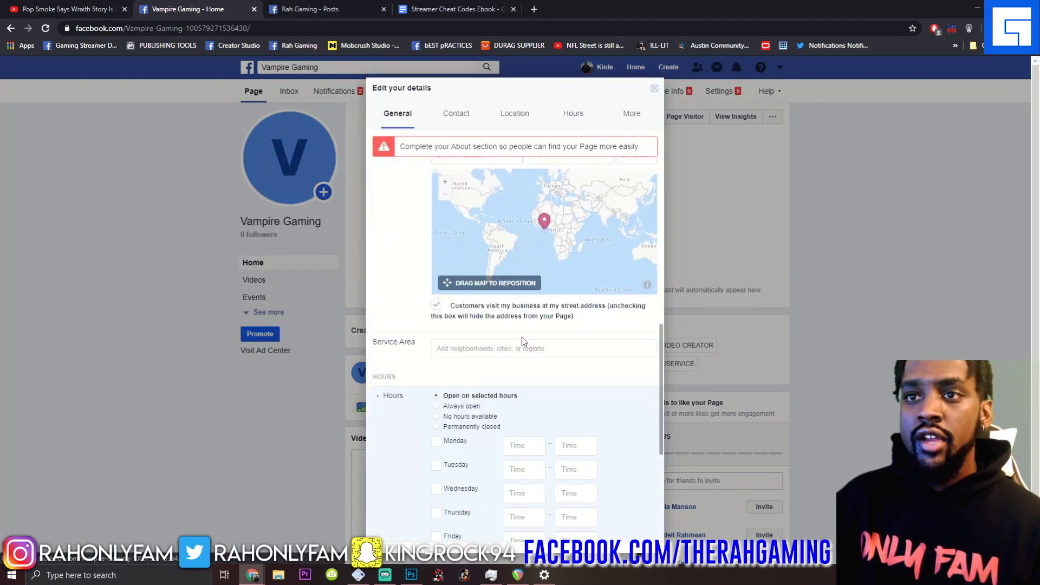
scroll(524, 252, up, 6)
scroll(523, 253, up, 5)
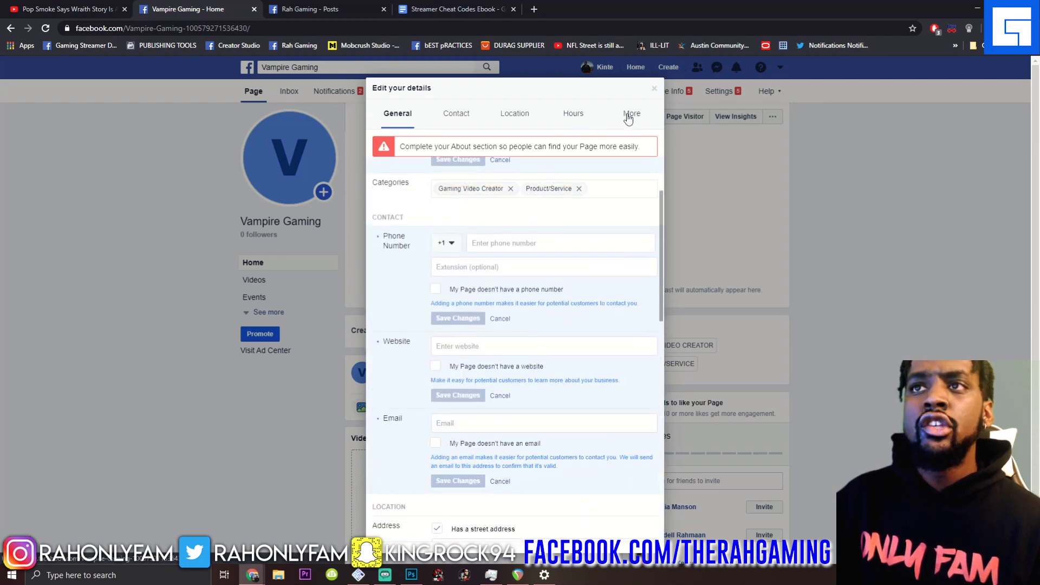
click(628, 116)
click(570, 115)
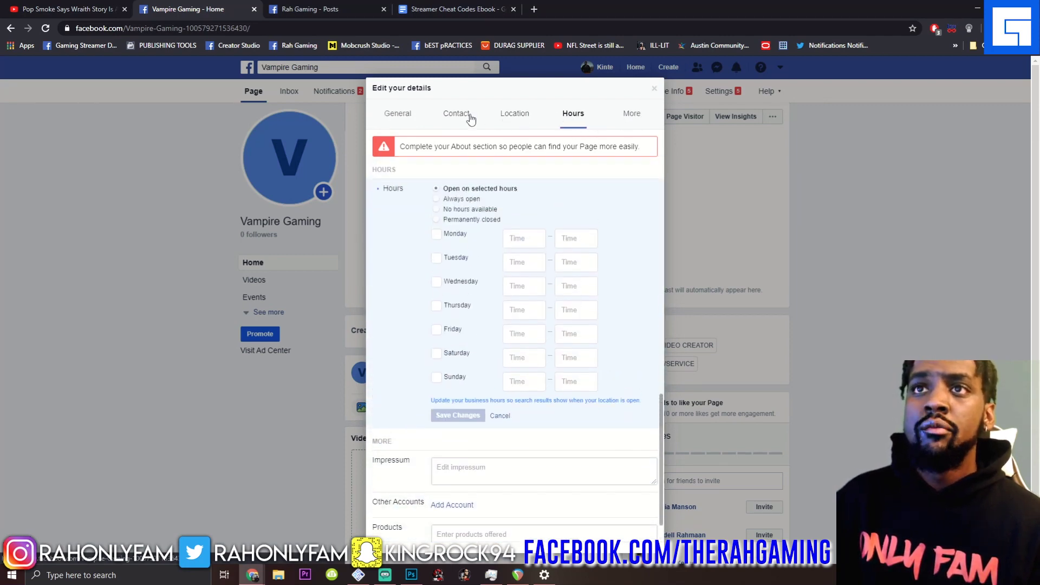
click(463, 113)
click(516, 123)
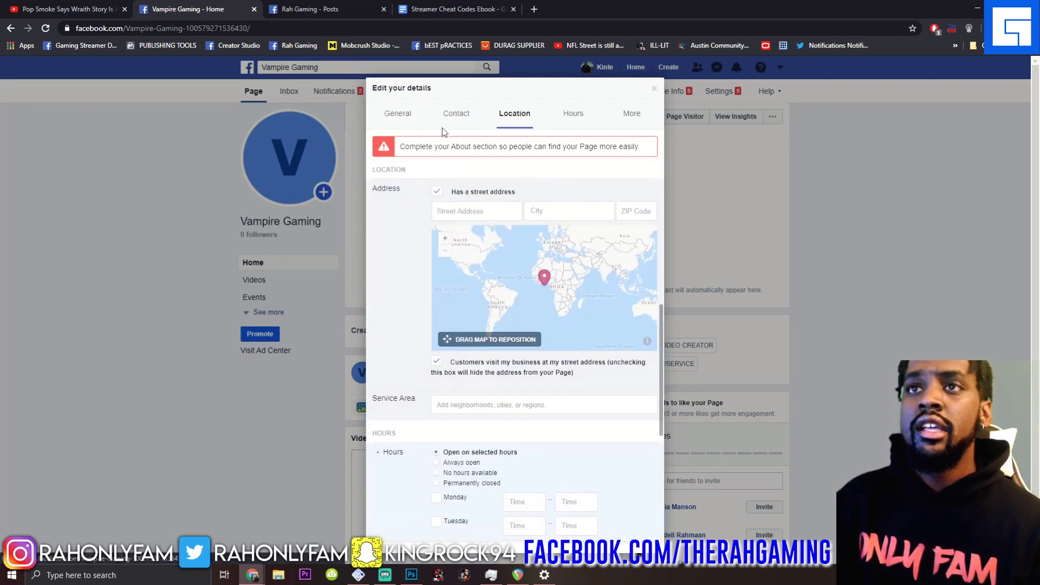
click(409, 125)
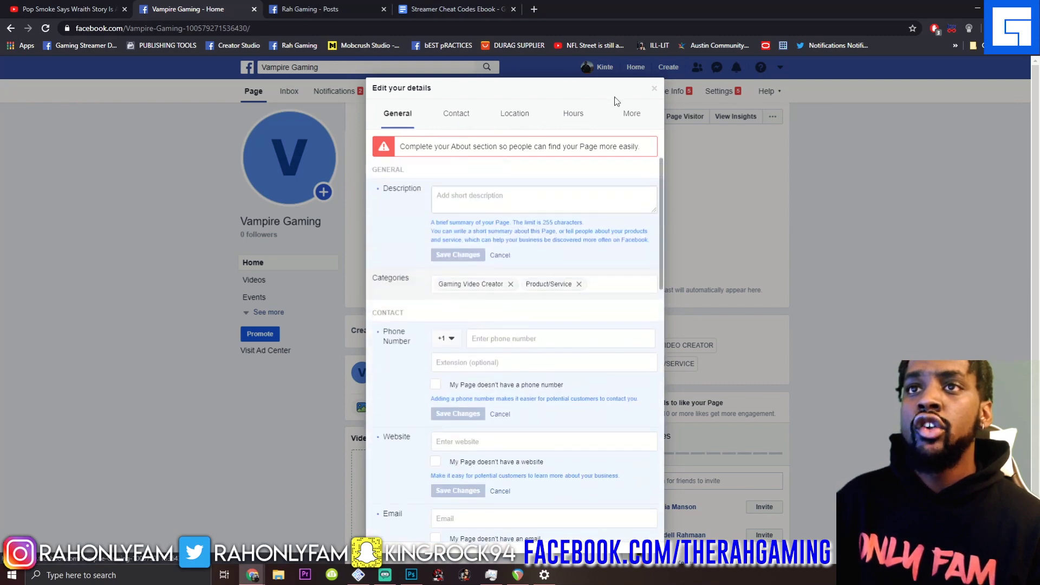
click(654, 90)
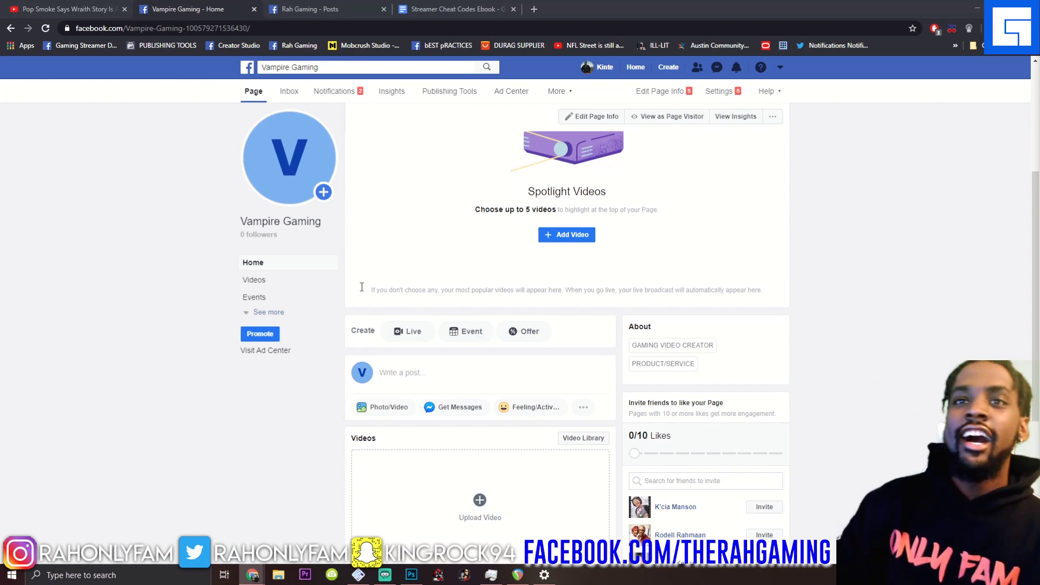
Go to the Rah Gaming page and examine the options for viewing or updating its profile photo.
scroll(333, 280, up, 1)
click(323, 10)
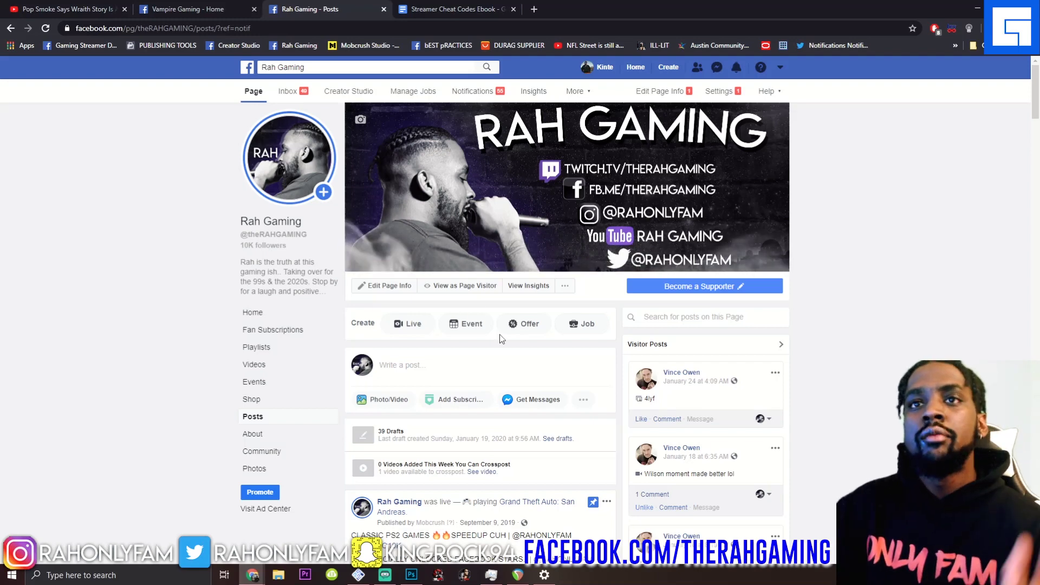
mouse_move(297, 150)
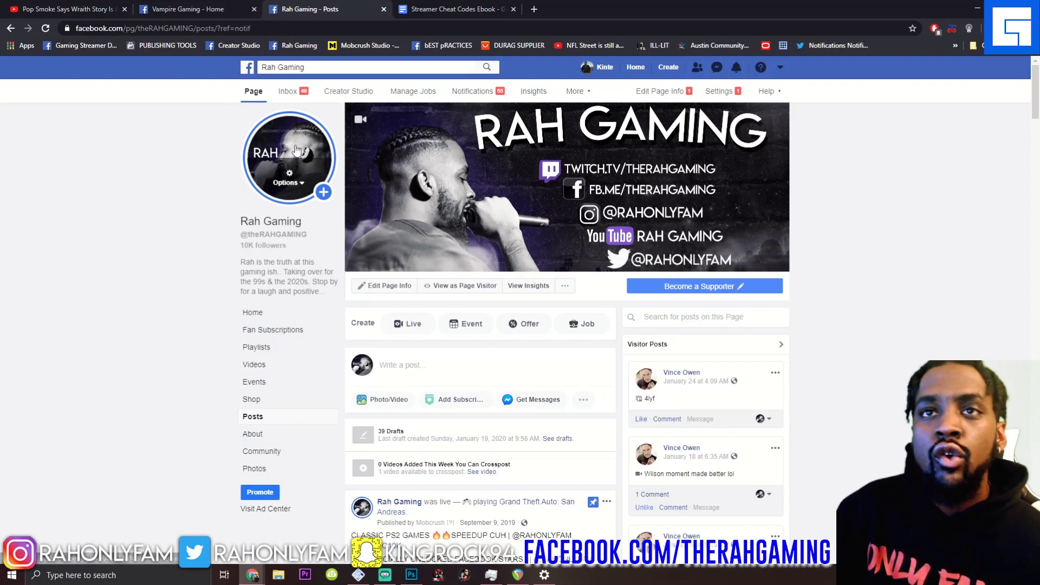
click(286, 183)
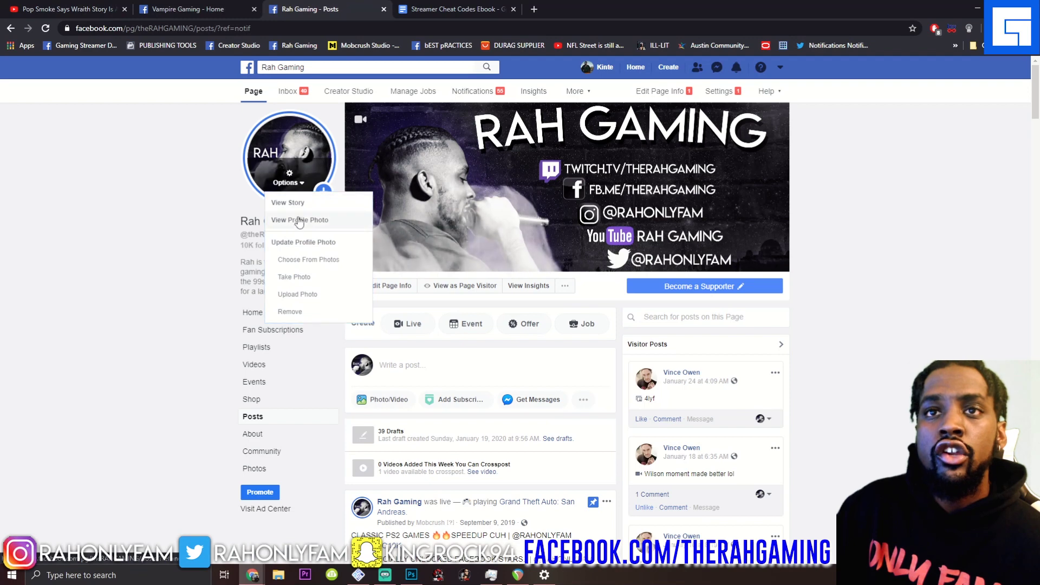
click(289, 185)
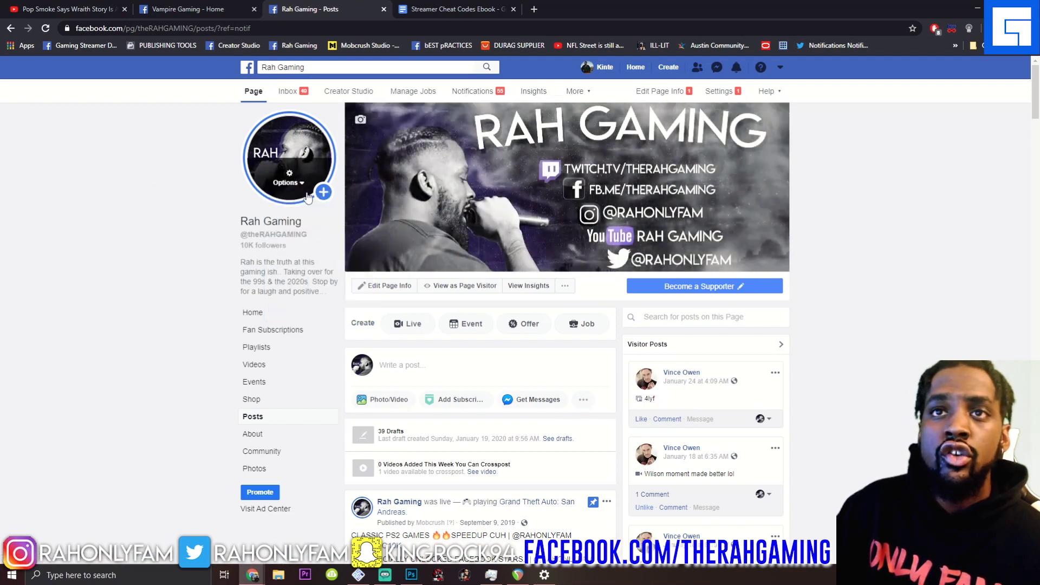
click(288, 186)
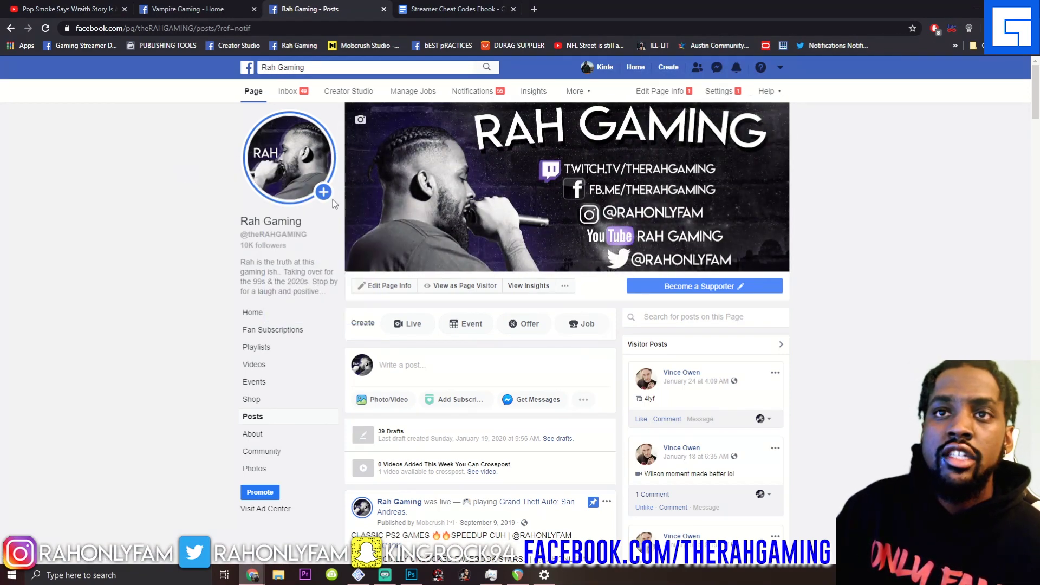
click(324, 192)
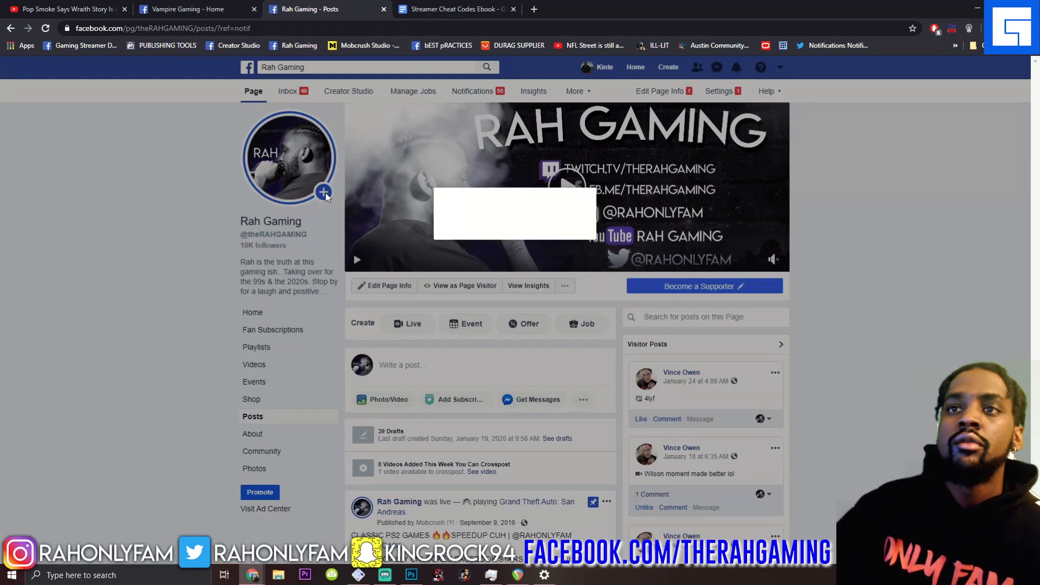
click(323, 230)
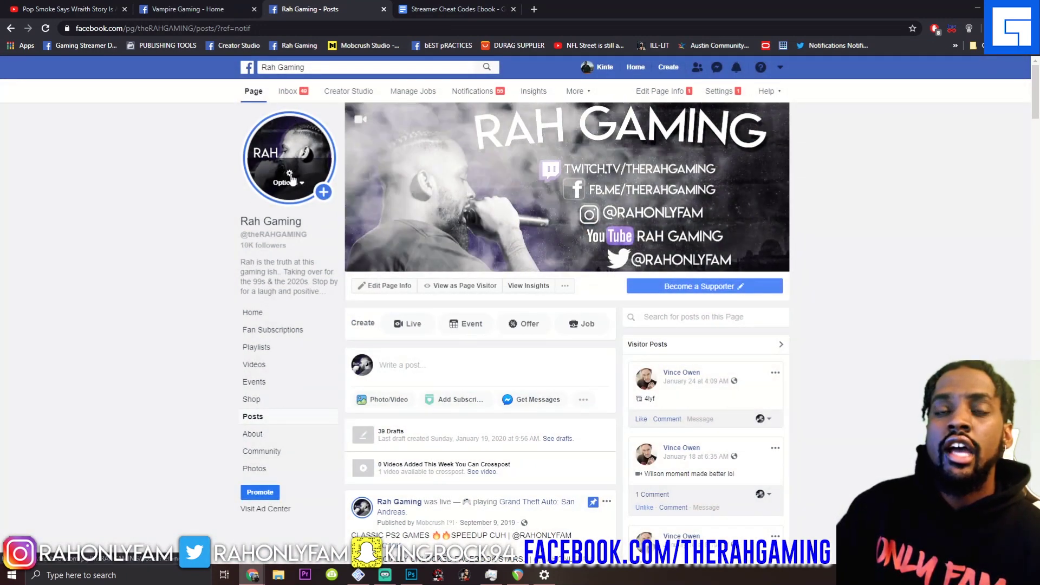
click(287, 182)
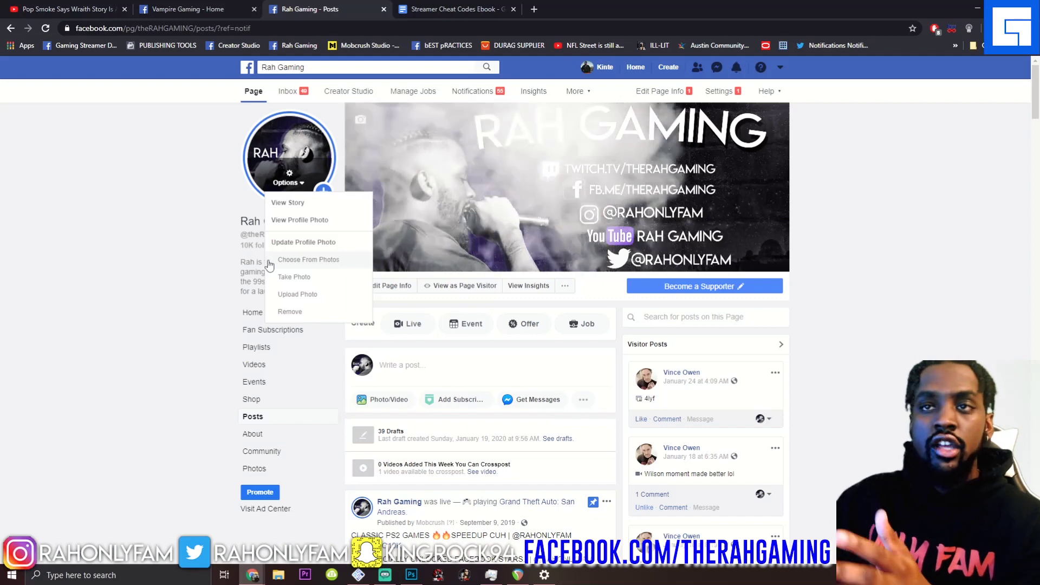
click(158, 213)
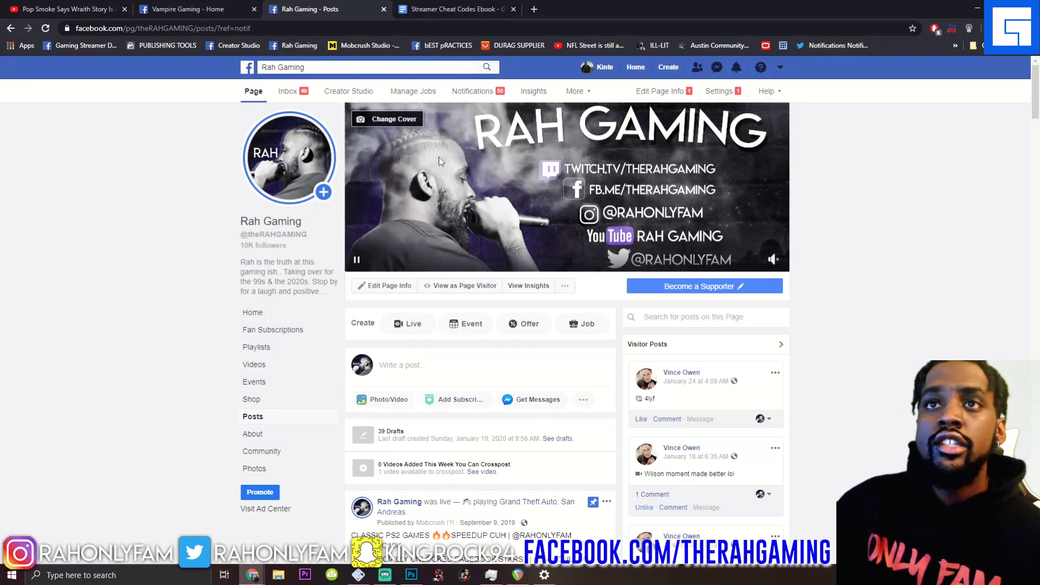
Show the options for changing the Rah Gaming page's cover, and dismiss them without choosing one.
click(399, 120)
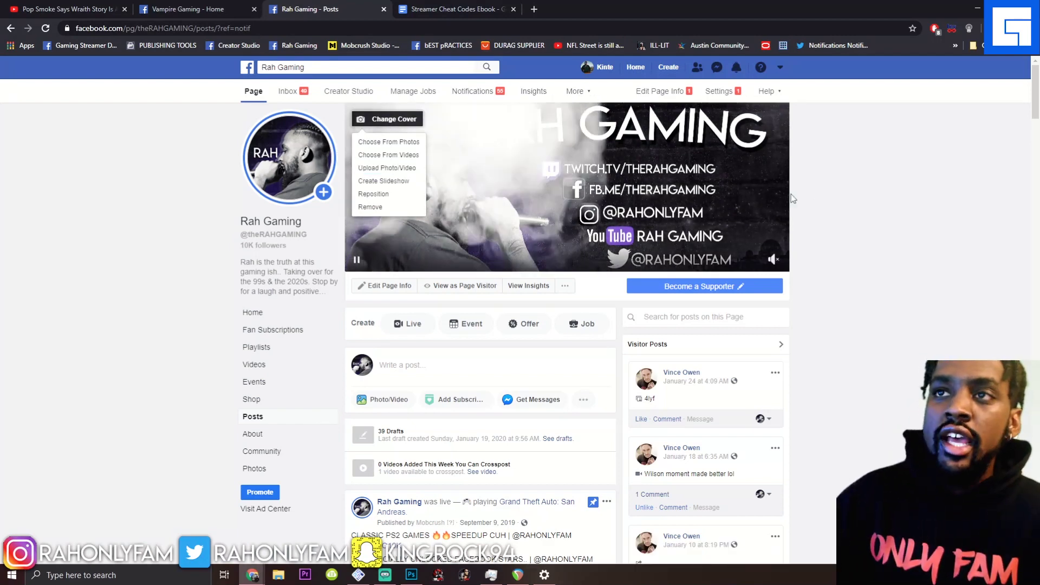
click(836, 187)
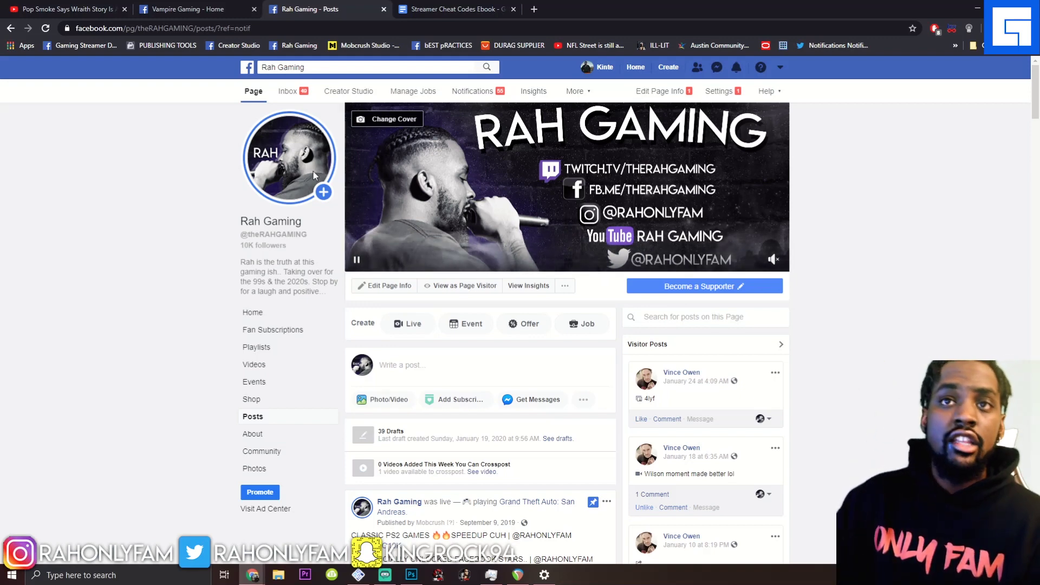
mouse_move(271, 174)
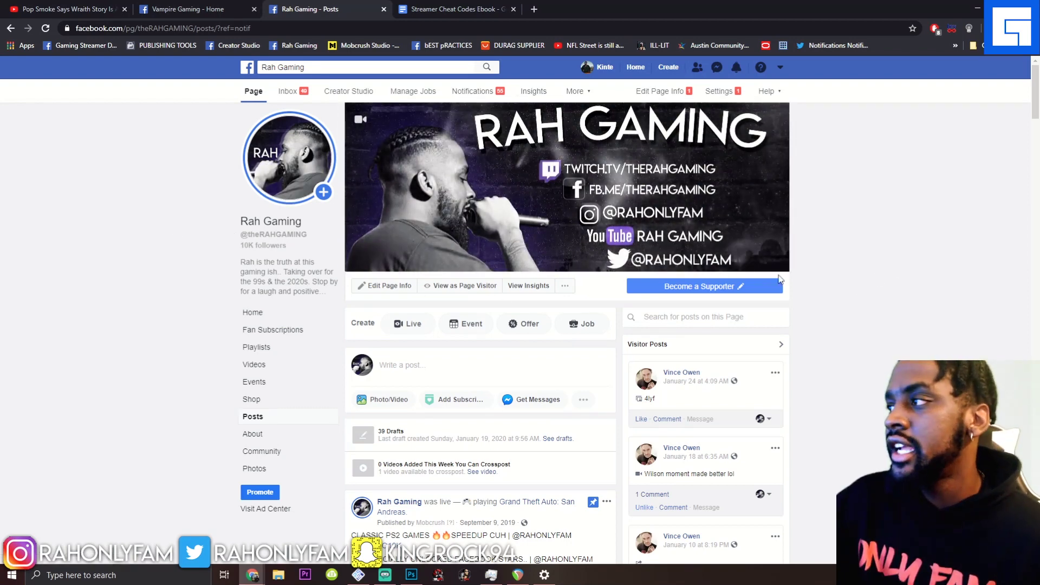
mouse_move(629, 239)
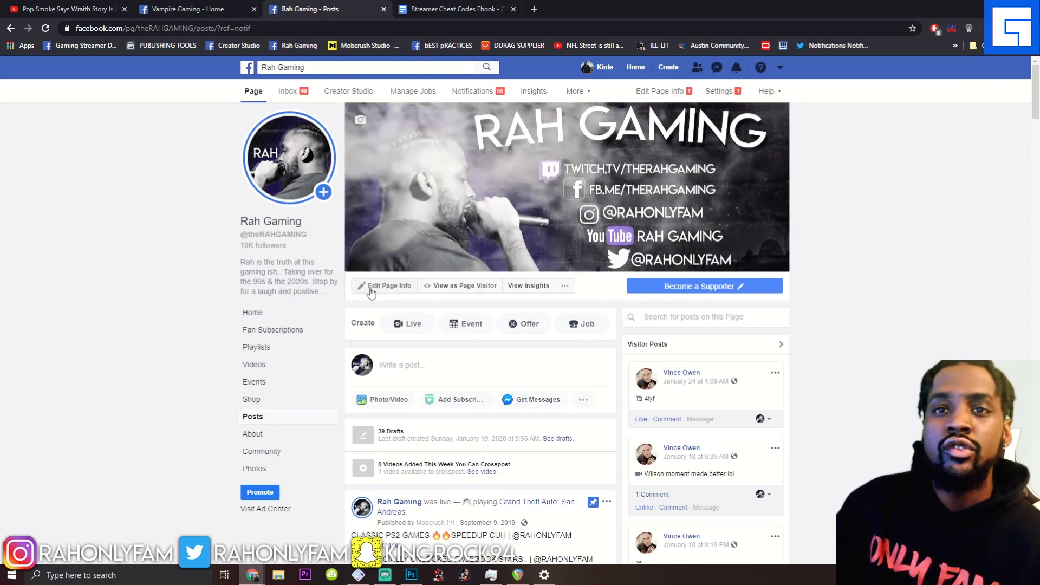
Review the Rah Gaming page's details from the description down to the linked other accounts, and close them without changes.
click(370, 290)
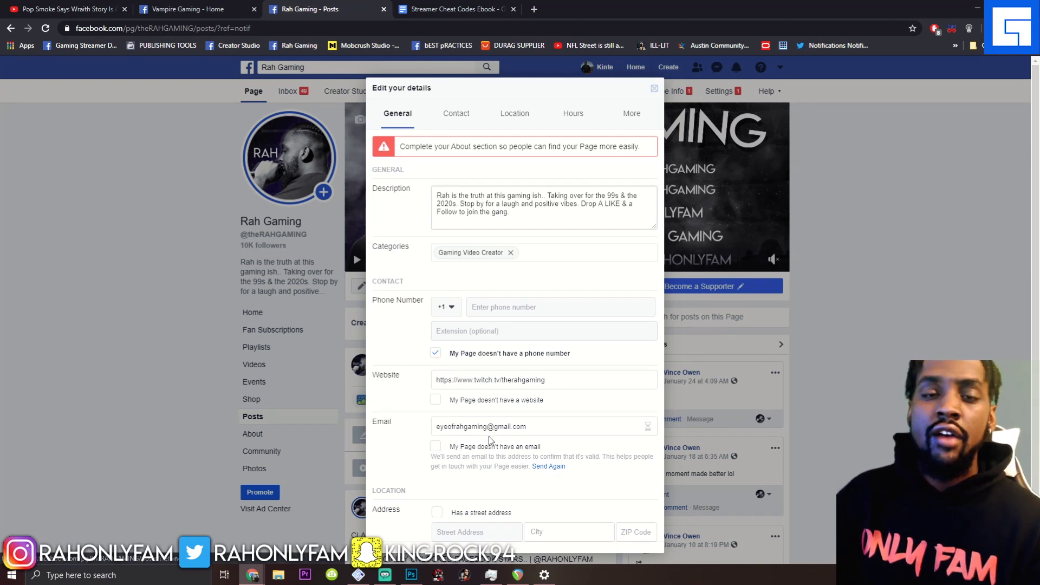
scroll(490, 434, down, 3)
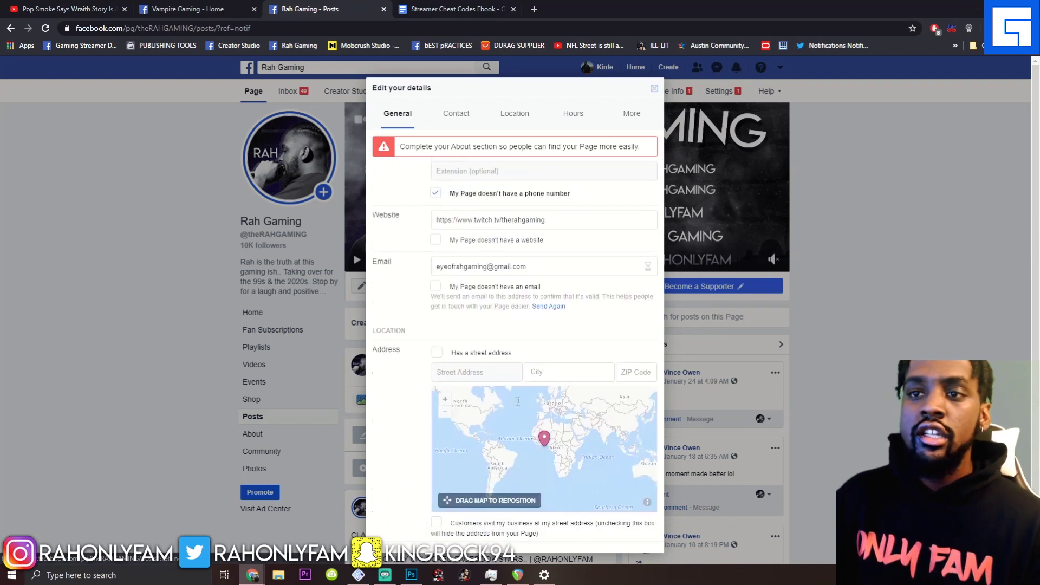
scroll(524, 386, down, 1)
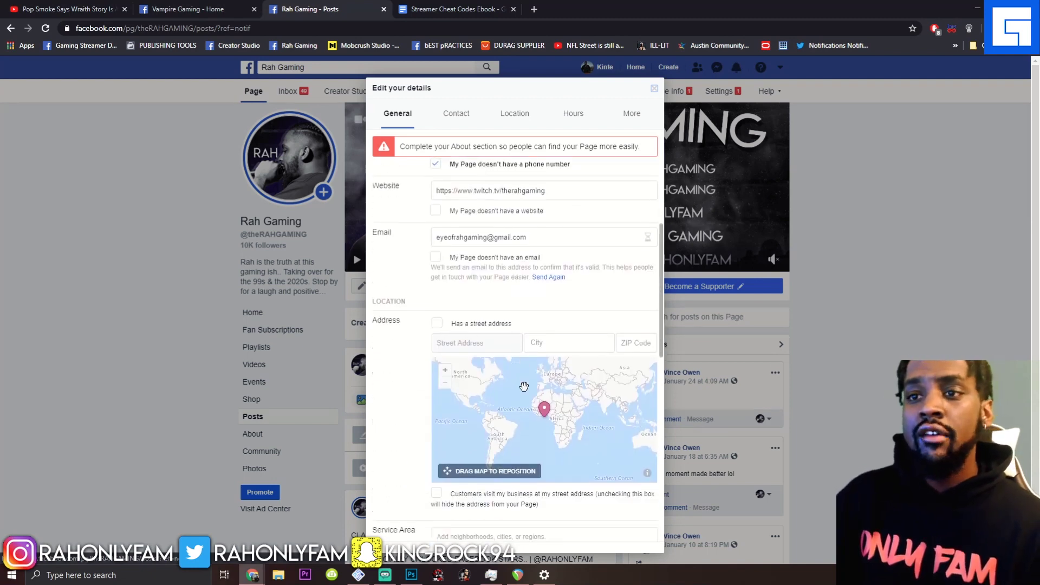
scroll(523, 386, down, 5)
scroll(490, 316, down, 4)
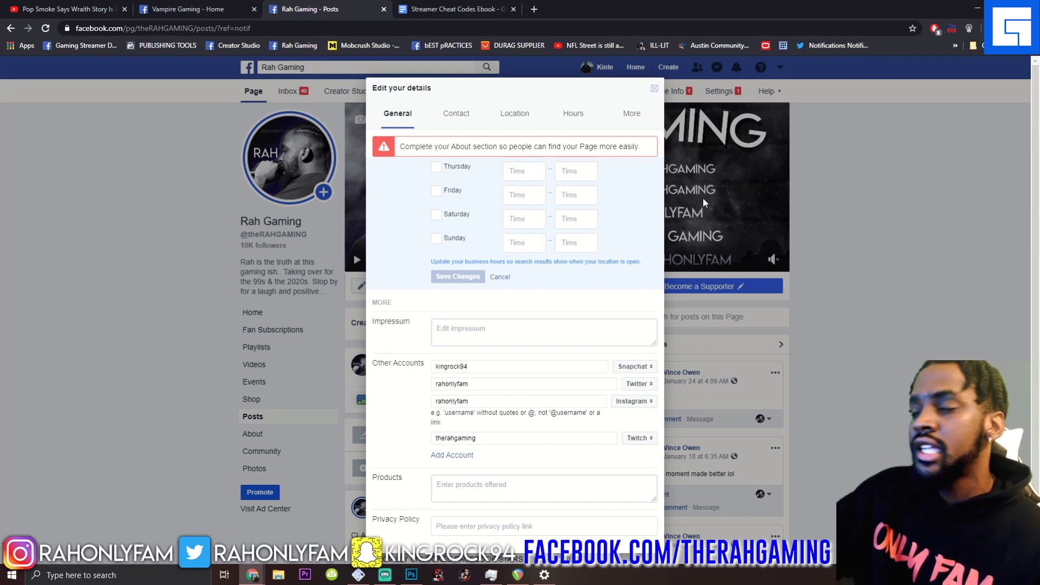
click(654, 89)
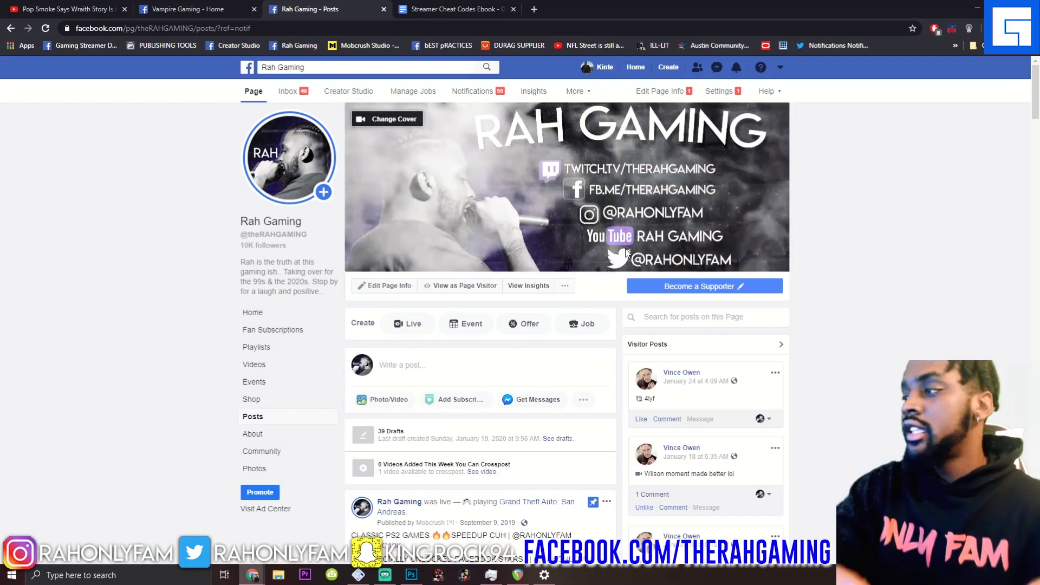
mouse_move(741, 267)
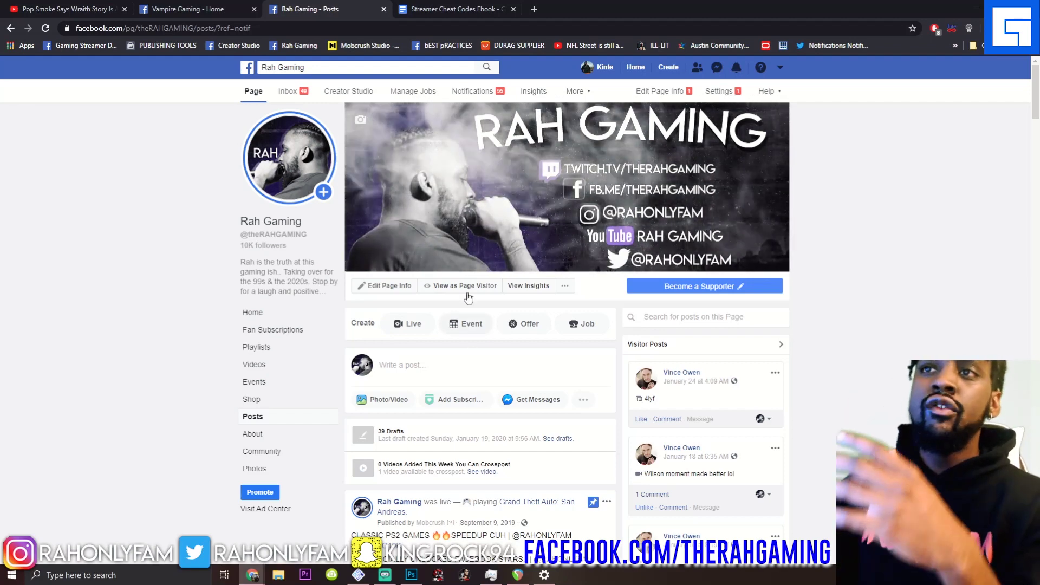
mouse_move(555, 199)
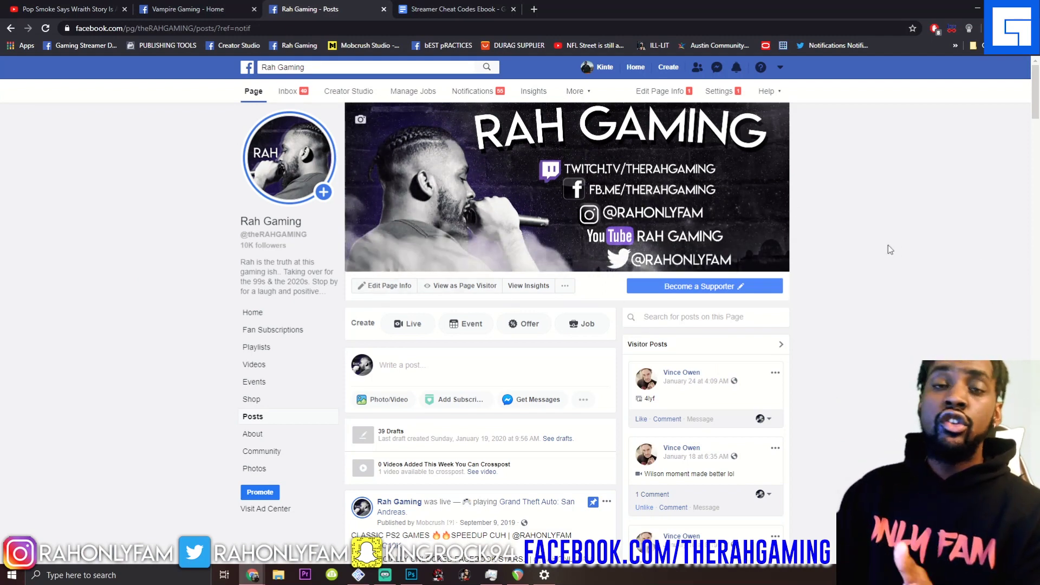
mouse_move(496, 178)
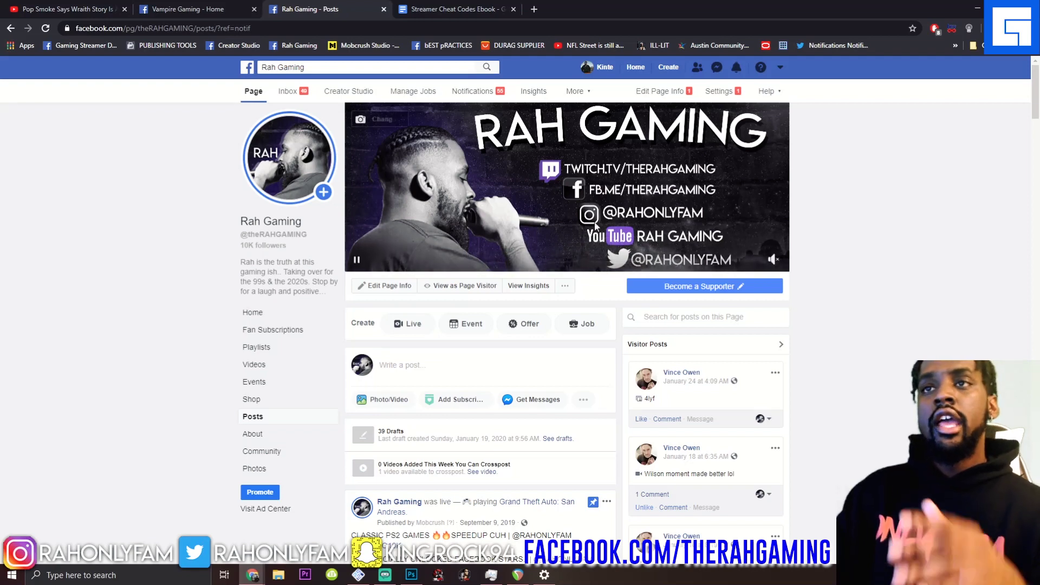